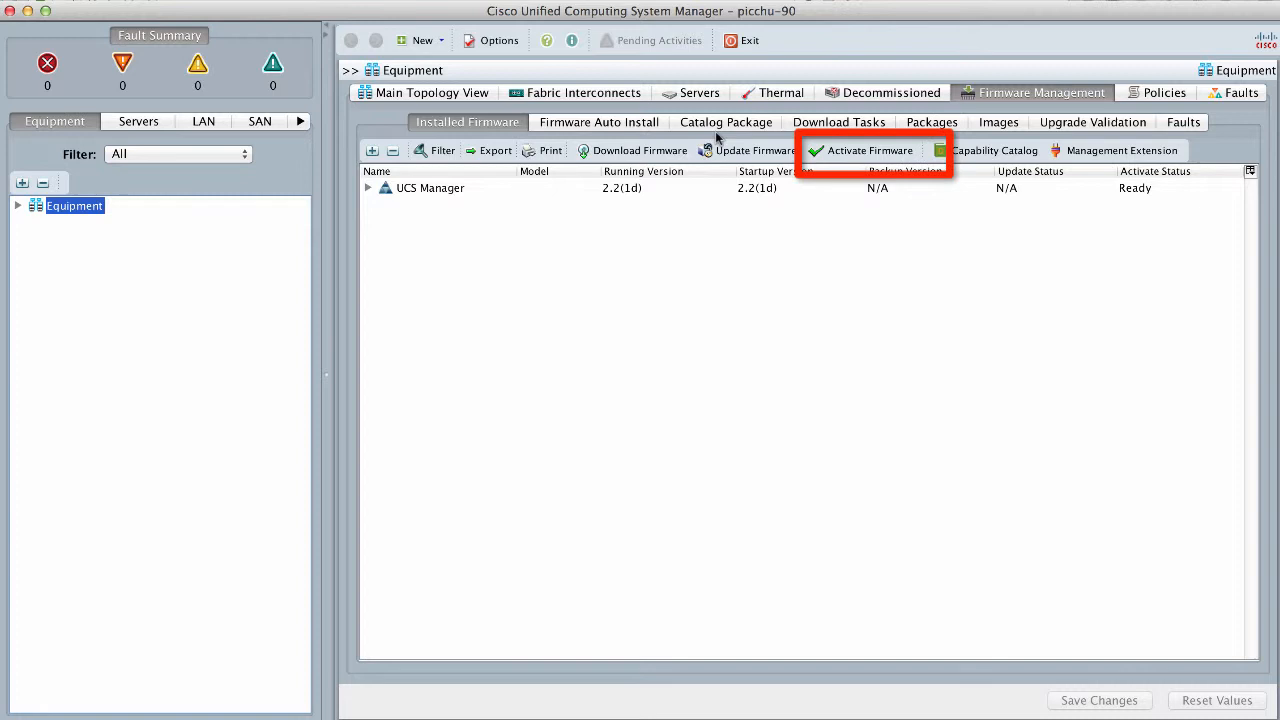
Step: Begin firmware activation and filter the component table to UCS Manager only
{"action": "left_click", "coordinate": [840, 155]}
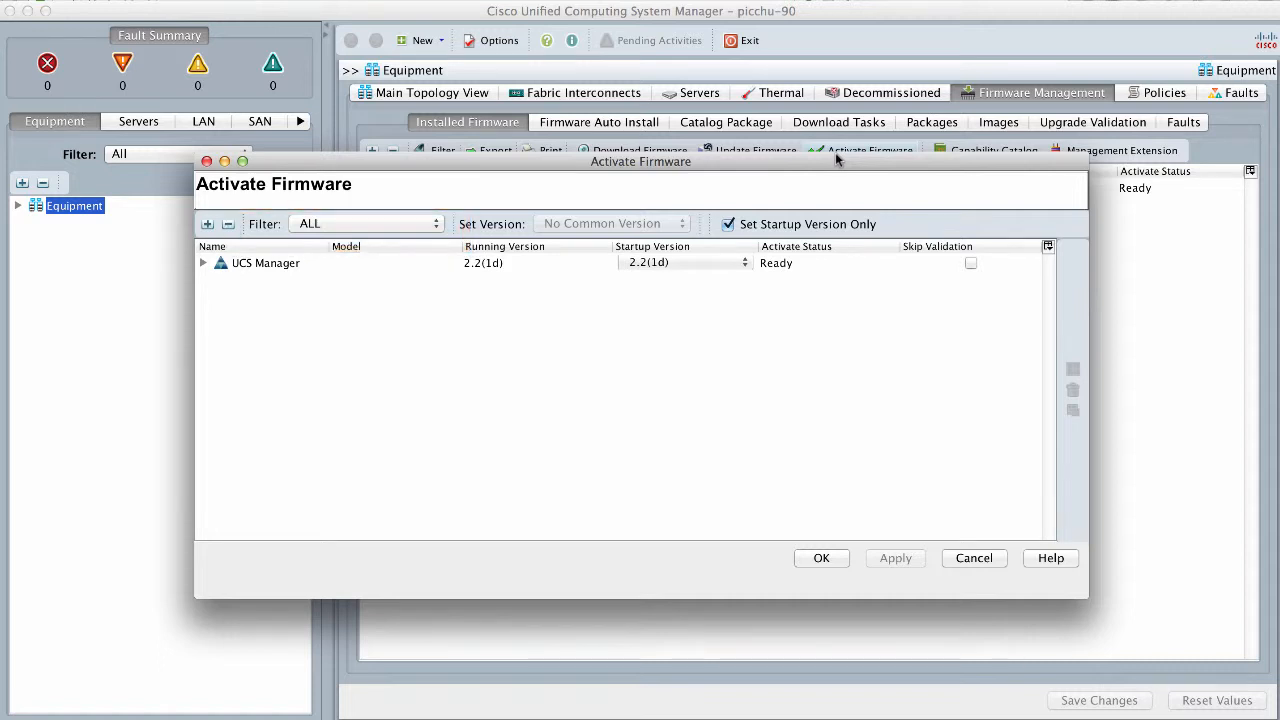
{"action": "left_click_drag", "start_coordinate": [612, 246], "coordinate": [608, 246]}
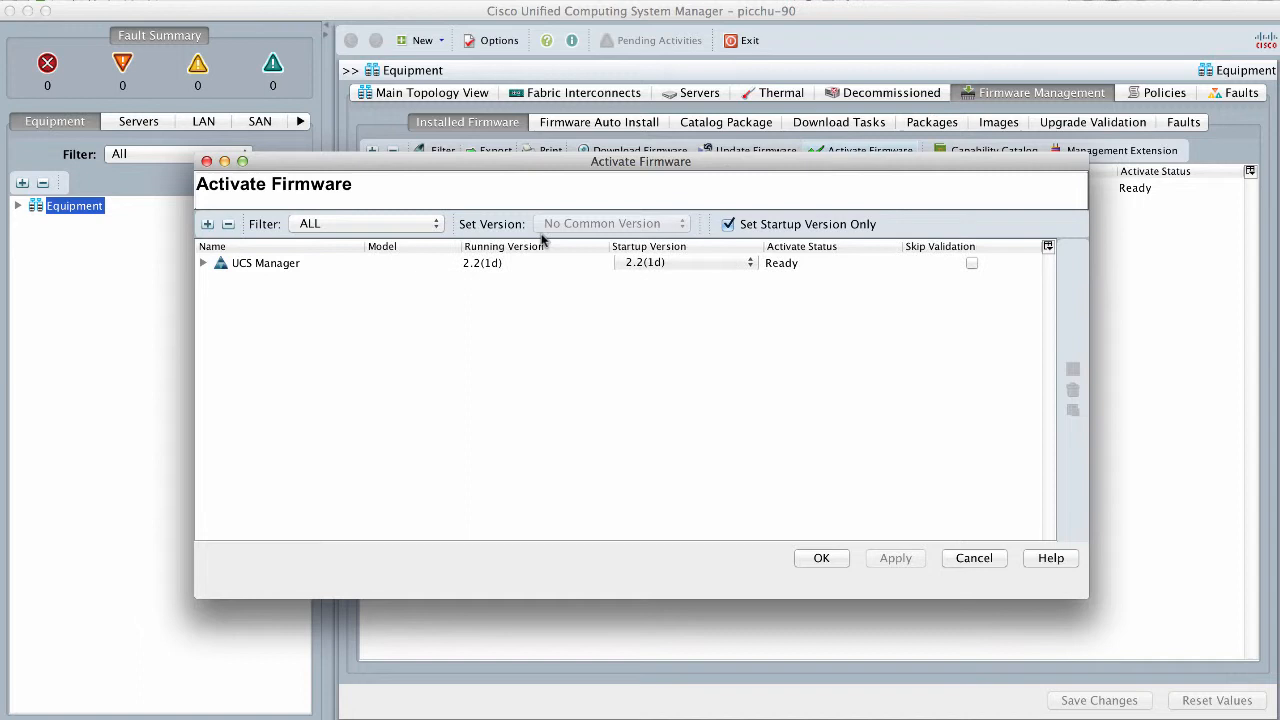
{"action": "left_click_drag", "start_coordinate": [448, 246], "coordinate": [437, 246]}
{"action": "left_click", "coordinate": [437, 226]}
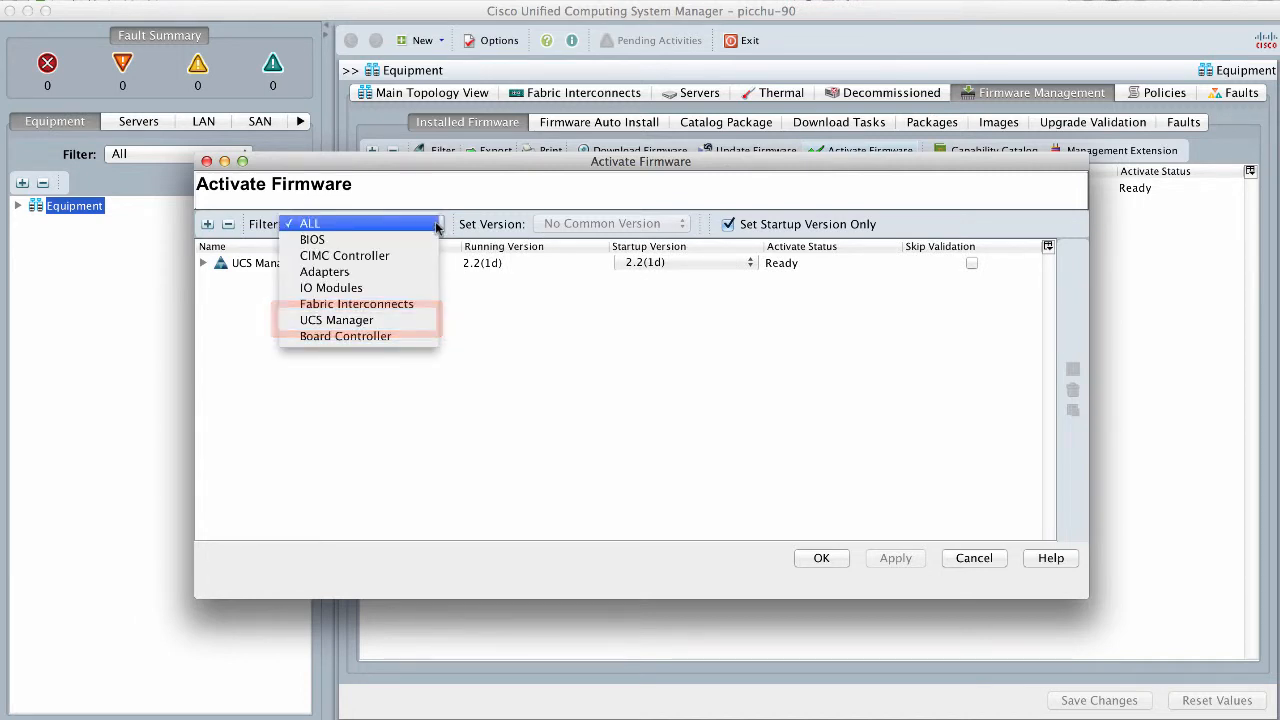
{"action": "left_click", "coordinate": [386, 323]}
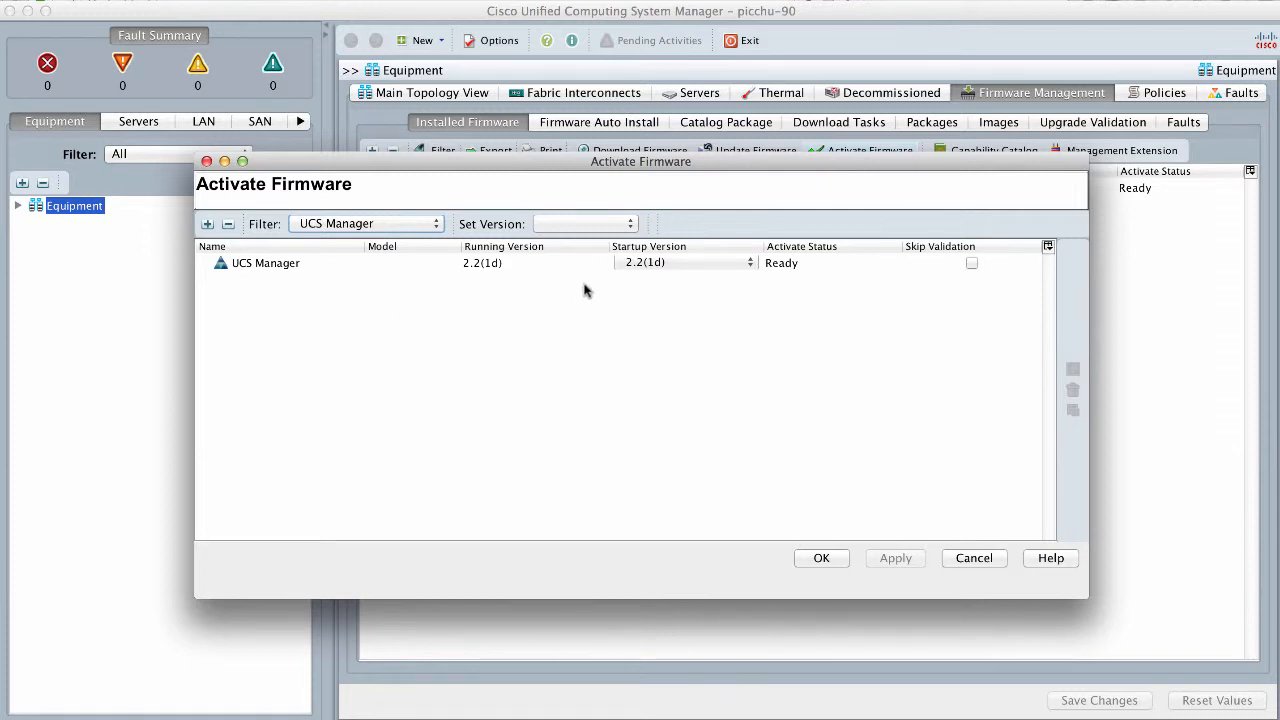
Step: Choose 3.1(0.333c) as the UCS Manager startup version in the UCS Manager row
{"action": "left_click", "coordinate": [752, 263]}
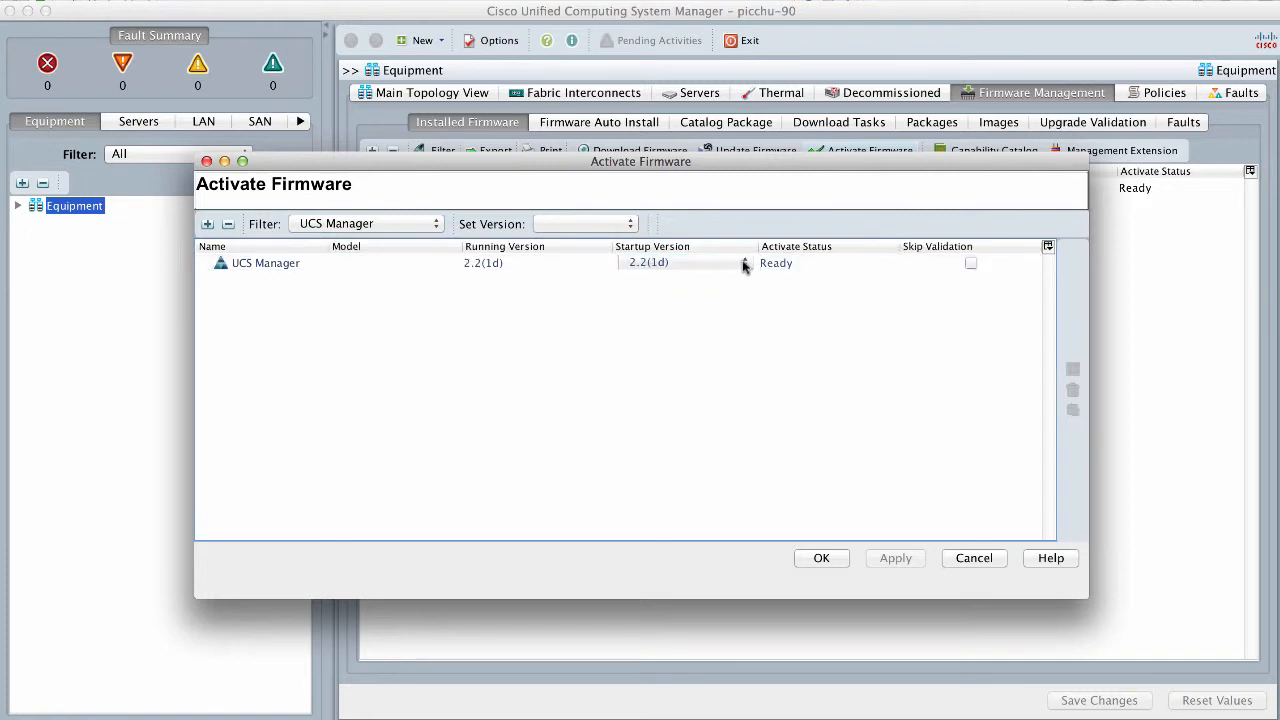
{"action": "left_click", "coordinate": [744, 265]}
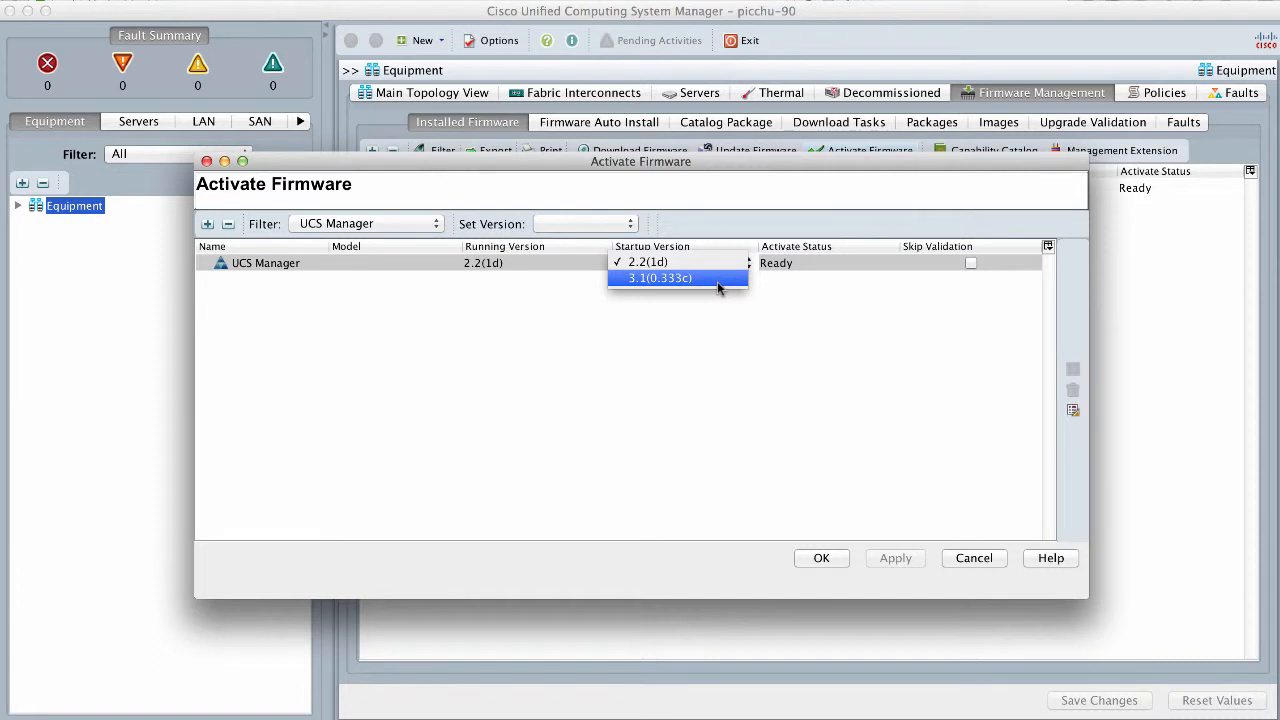
{"action": "left_click", "coordinate": [717, 281]}
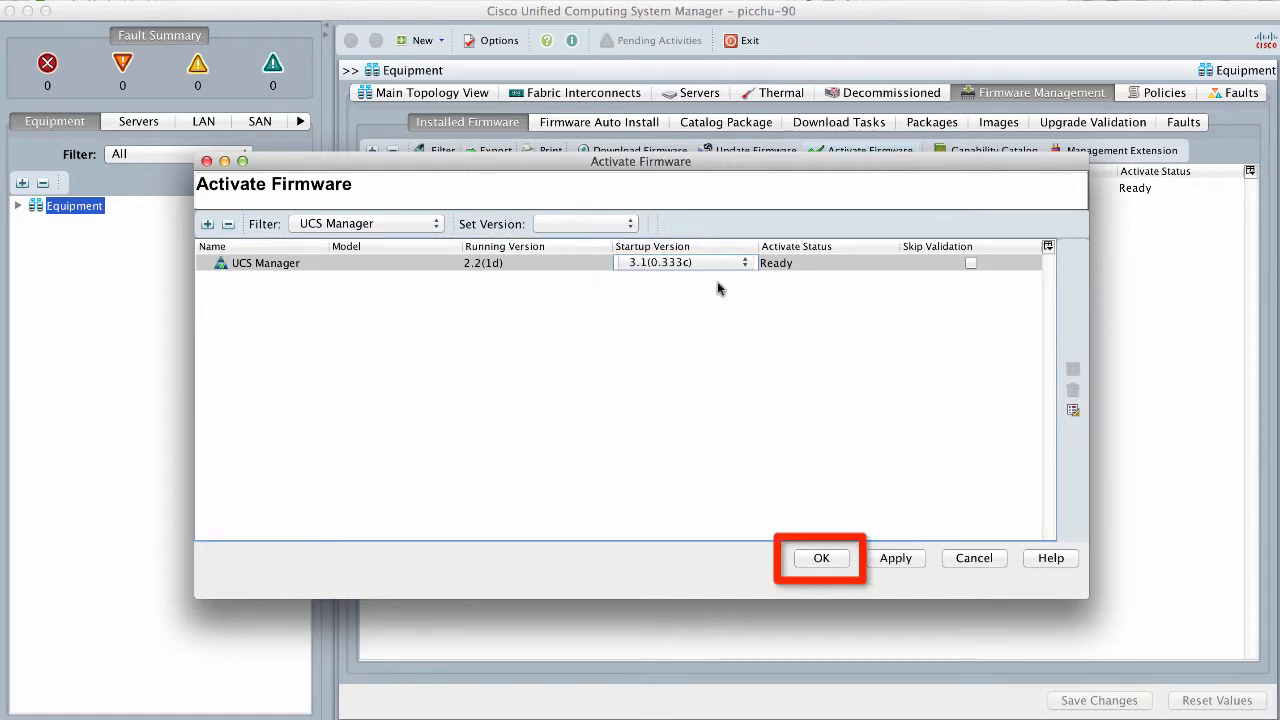
Step: Confirm the activation and check UCS Manager's Activate Status reads Scheduled
{"action": "left_click", "coordinate": [821, 558]}
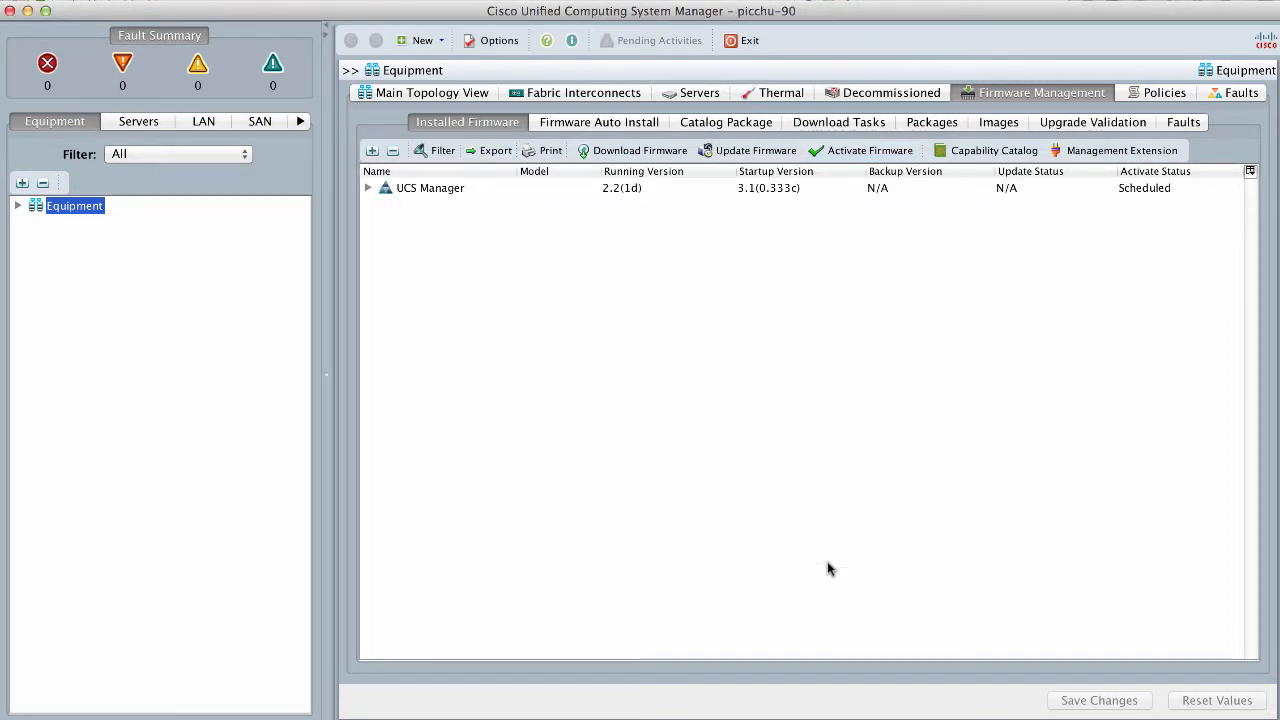
{"action": "left_click", "coordinate": [1152, 191]}
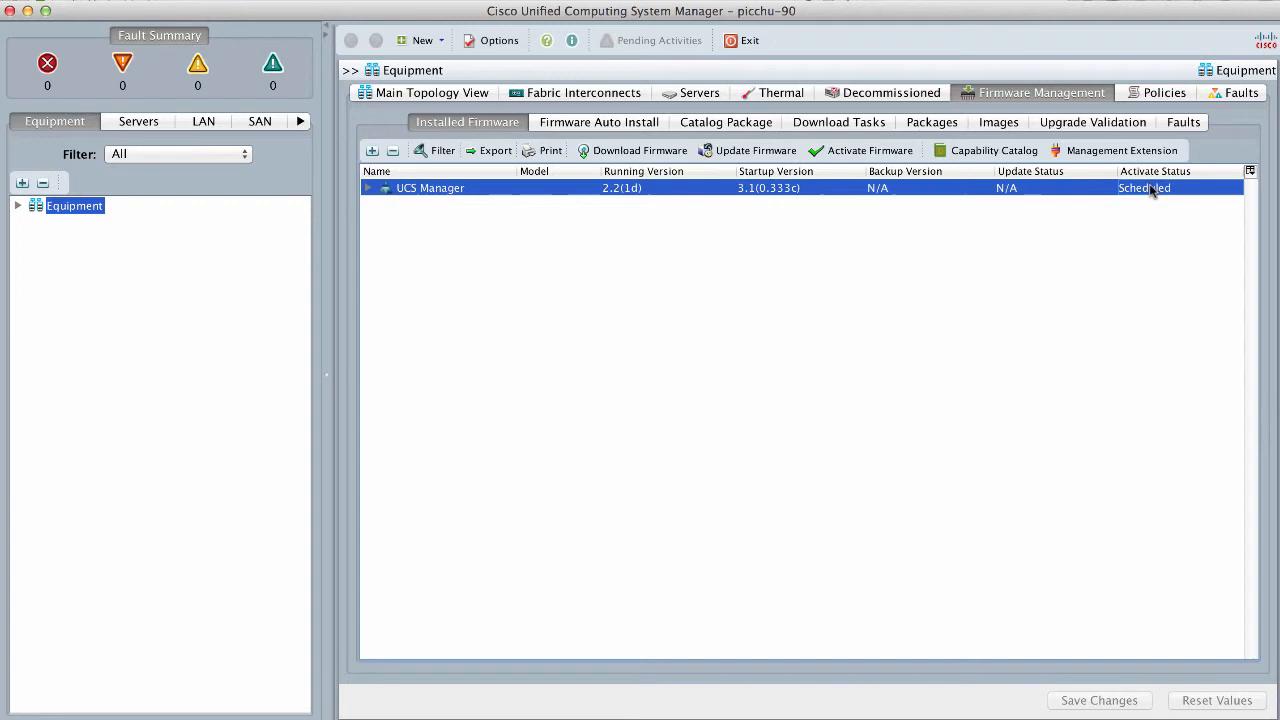